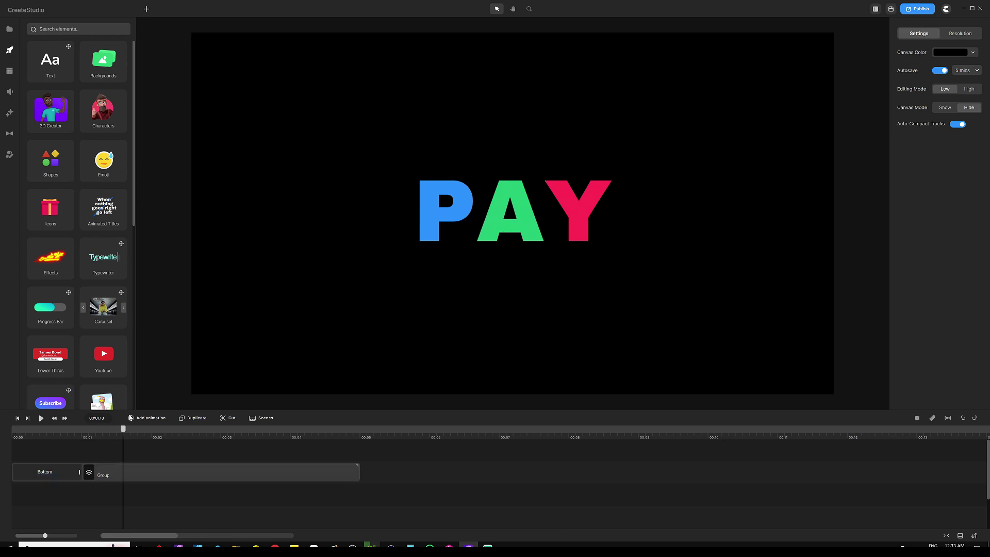
Review the group's letter-by-letter rise animation and preview it from the start.
left_click(63, 461)
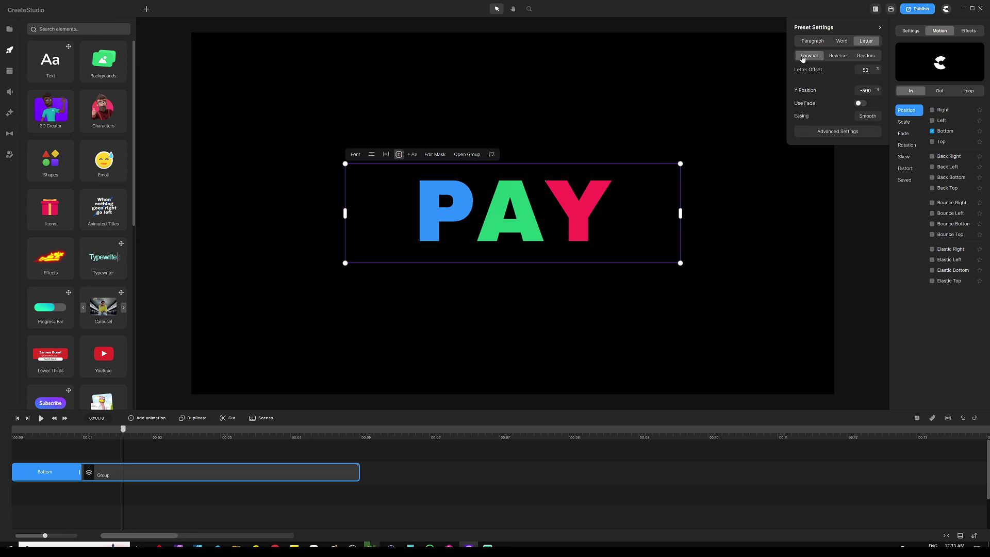
left_click(380, 485)
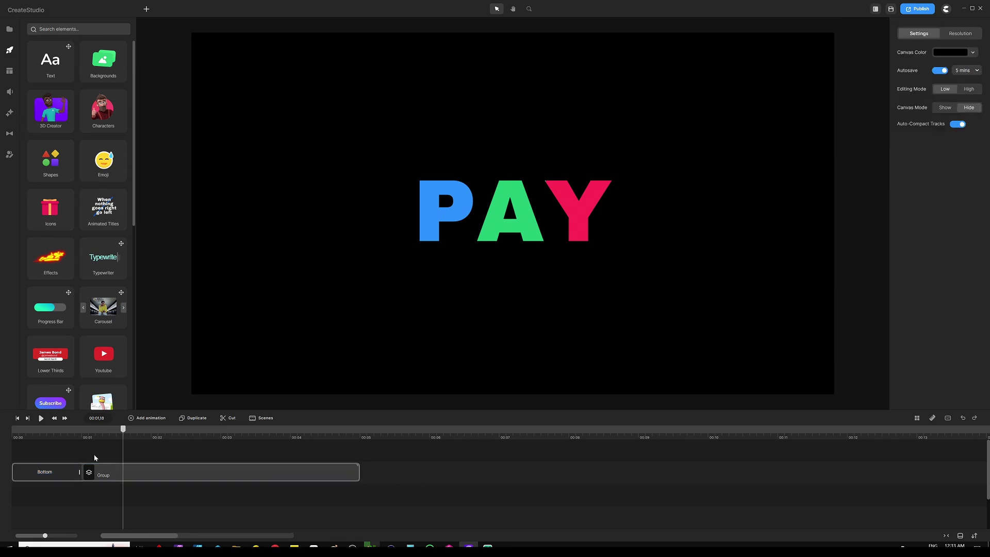
left_click(20, 419)
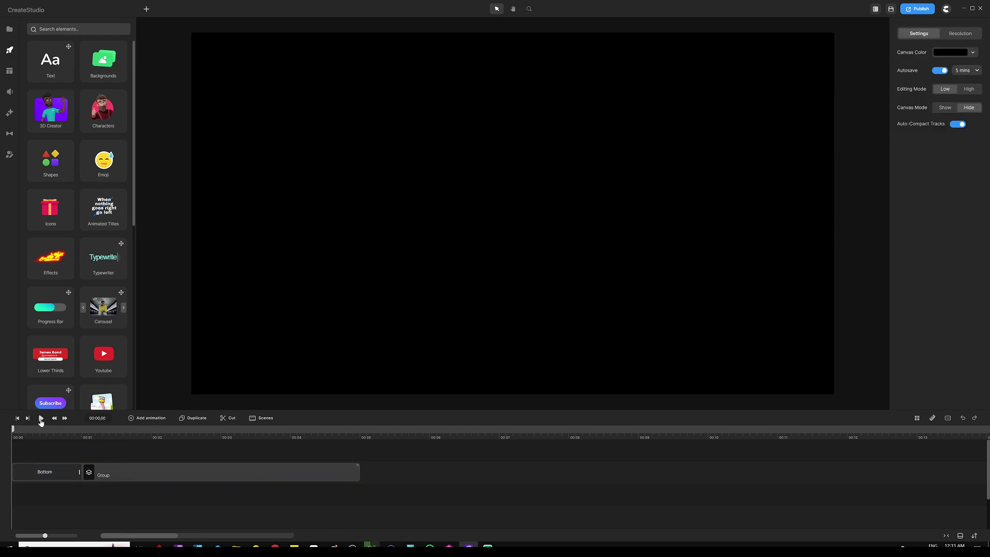
left_click(41, 419)
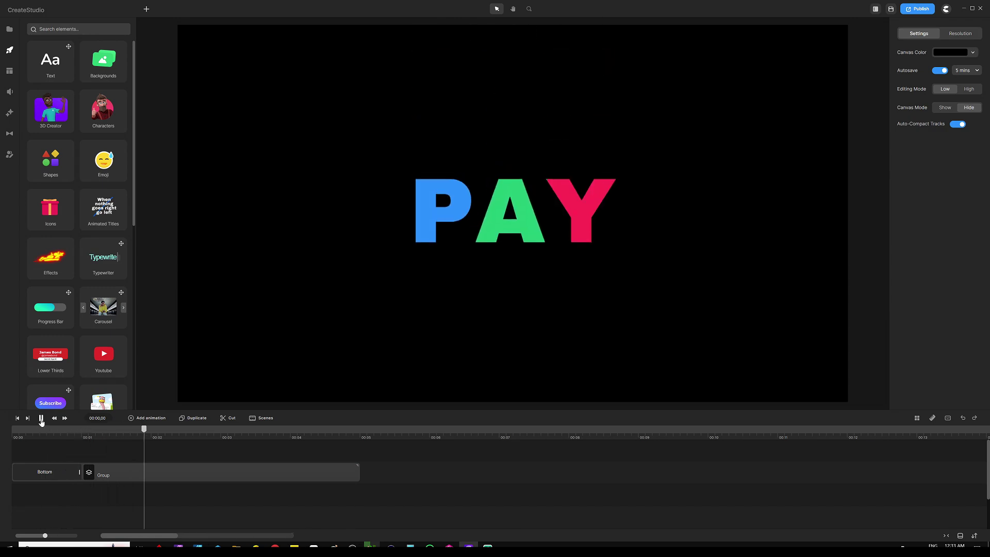
left_click(42, 419)
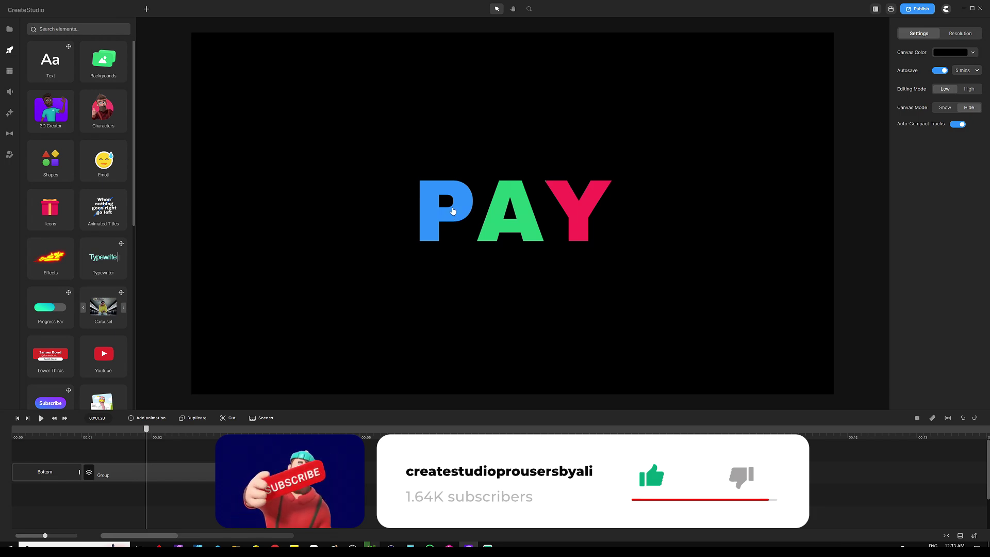
Place the playhead at about the 5-second mark.
left_click(326, 476)
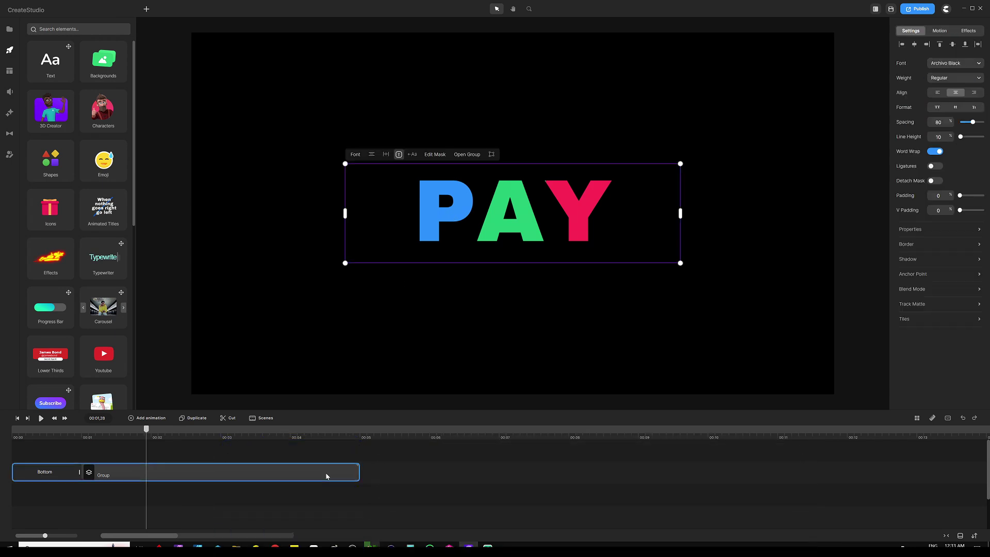
left_click(379, 442)
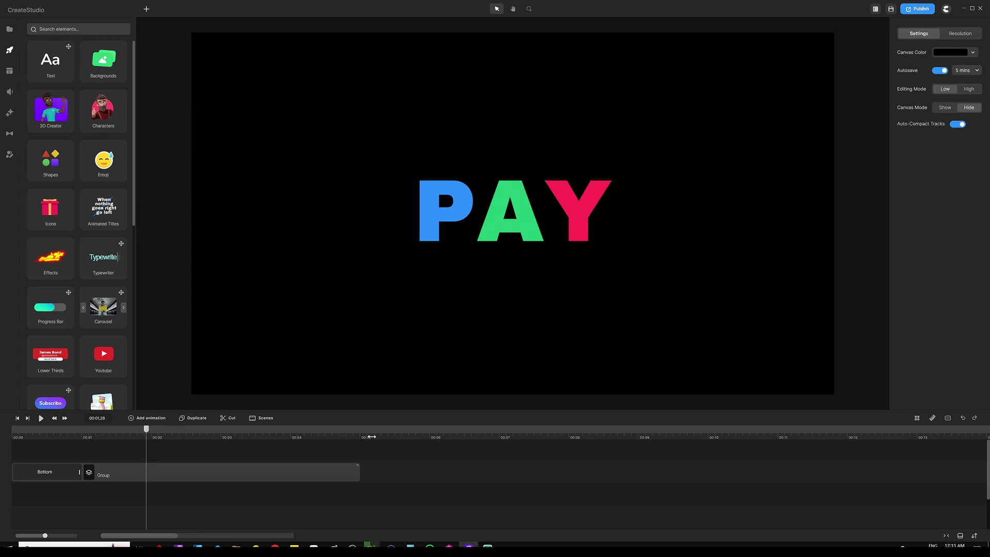
left_click(378, 437)
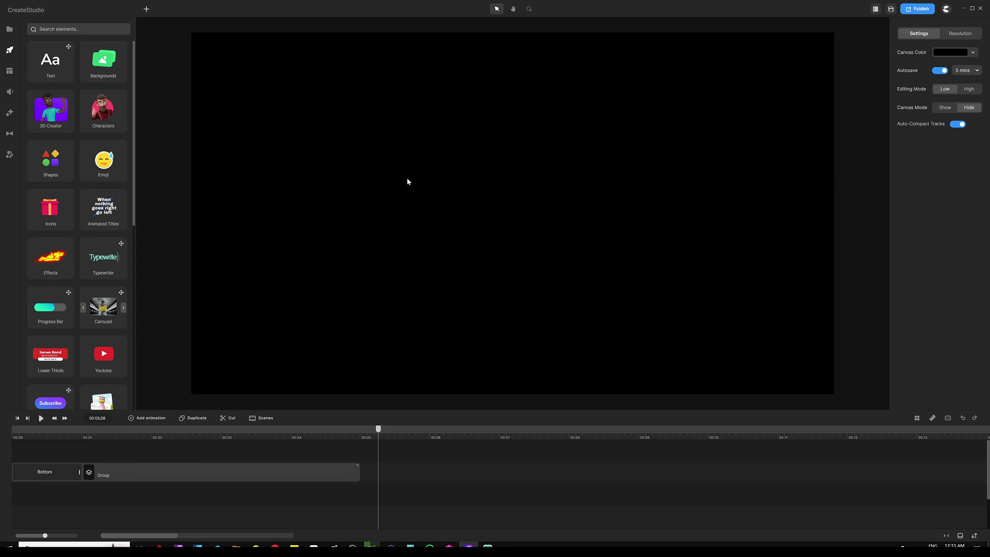
Add a text element reading PAY and scale it up to 148%.
key("t")
double_click(504, 218)
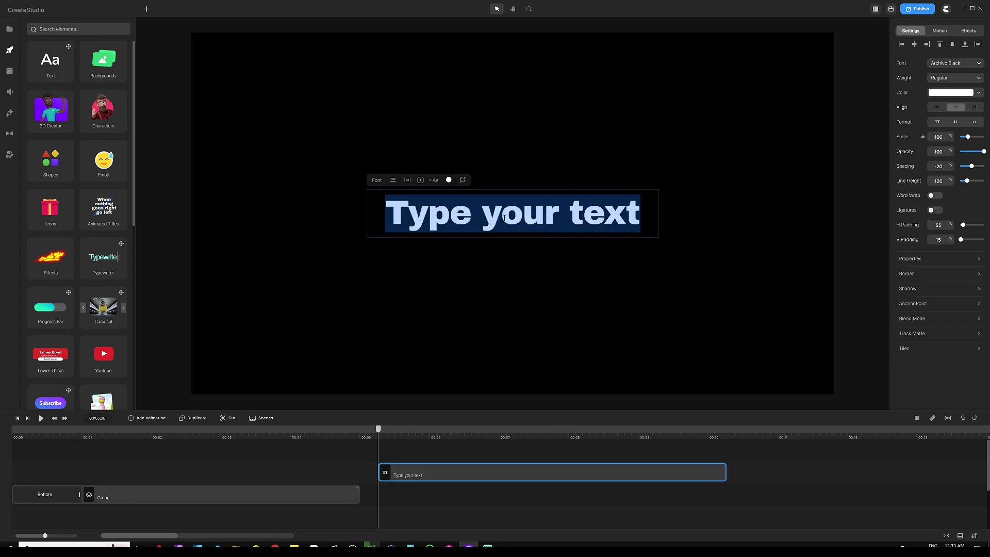
type("pay")
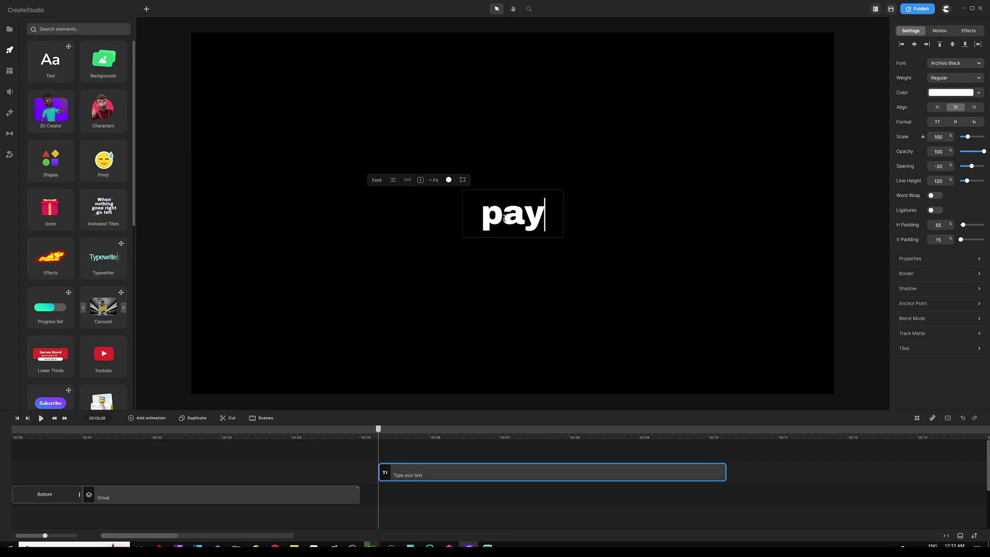
key("BackSpace")
key("BackSpace")
key("BackSpace")
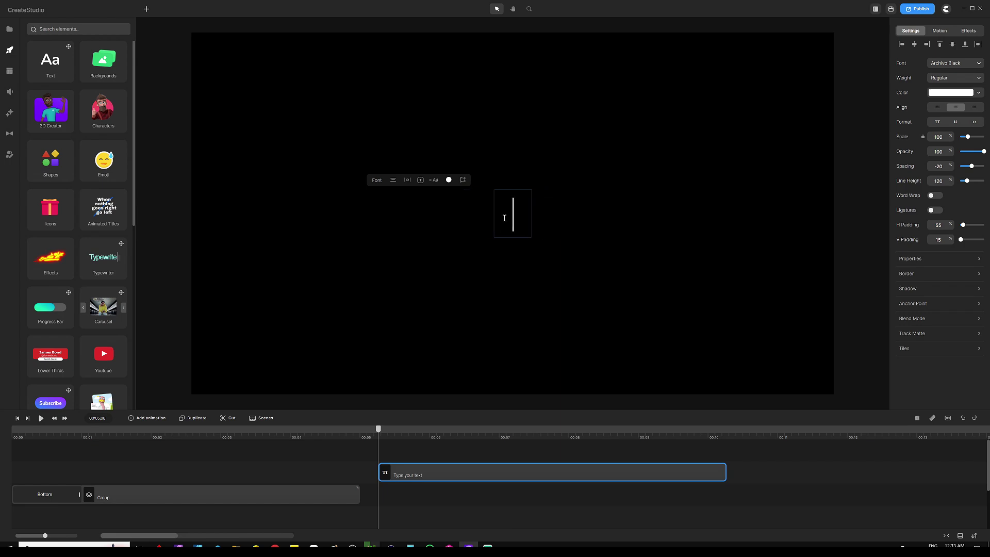
type("PAY")
left_click(495, 261)
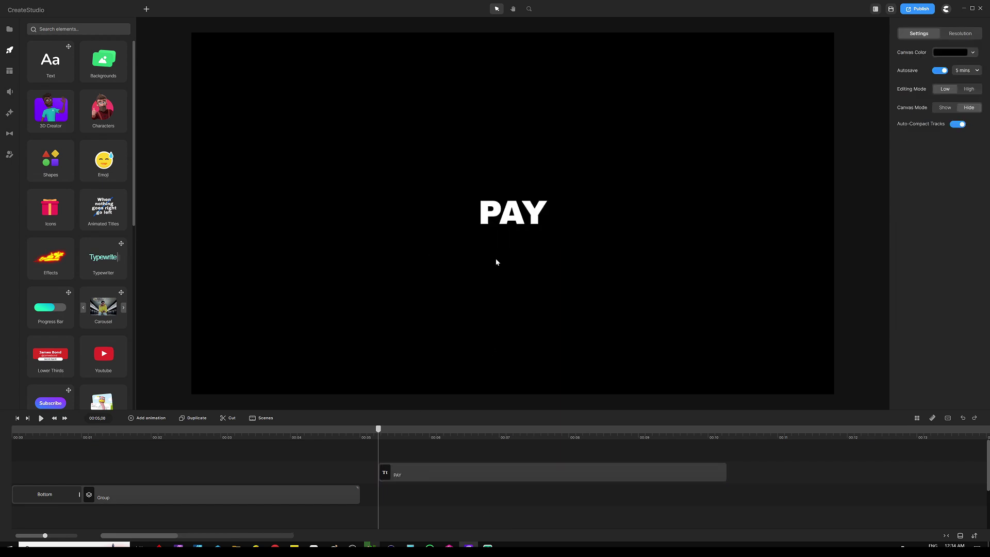
left_click(503, 231)
left_click_drag(453, 239, 411, 261)
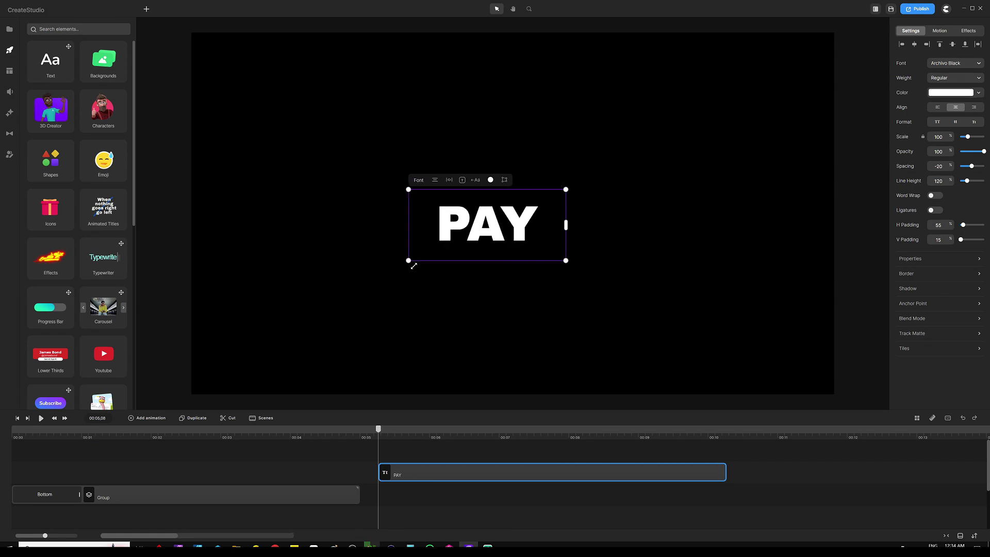
Paste a blue rectangle at 50% opacity and narrow it into a thin strip over P.
left_click(507, 332)
key("ctrl+v")
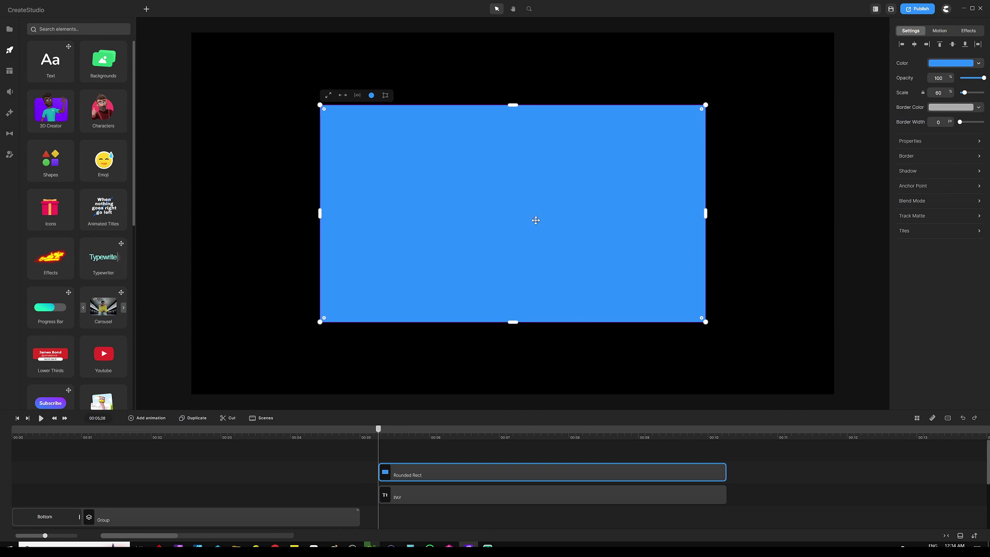
left_click(973, 78)
left_click_drag(706, 213, 496, 222)
left_click_drag(320, 215, 458, 215)
scroll(467, 213, "up", 5)
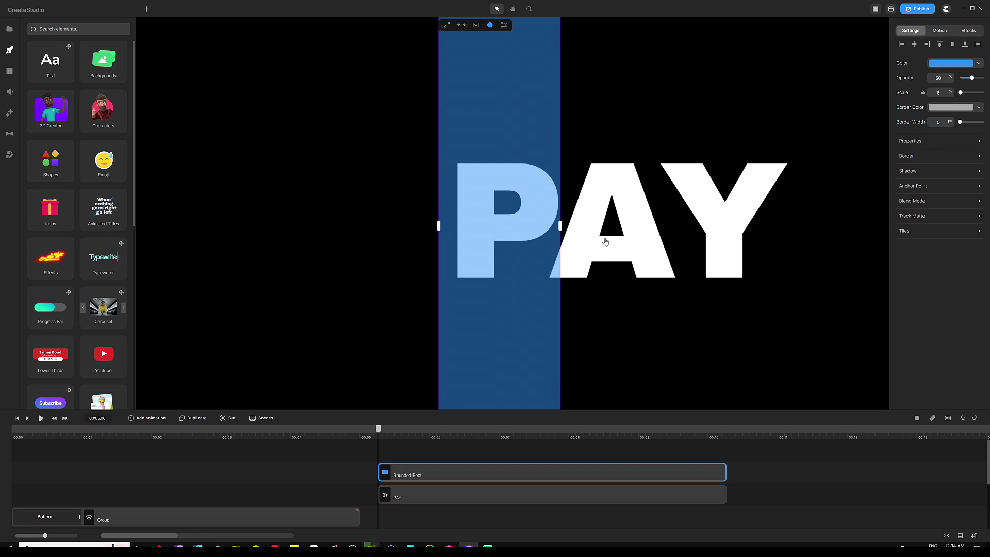
Set the PAY letter spacing to 135 and shift the blue strip left over P.
left_click(644, 208)
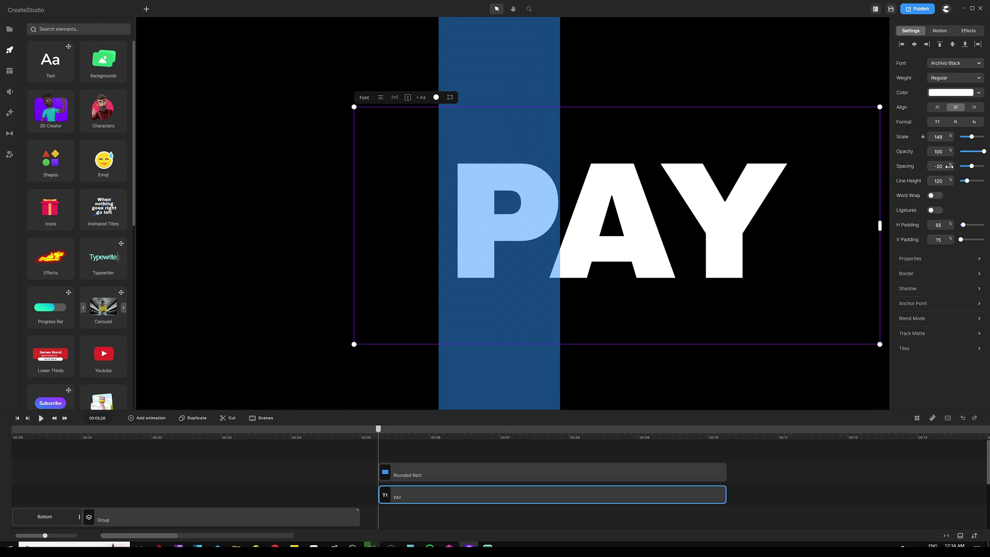
left_click_drag(949, 166, 963, 169)
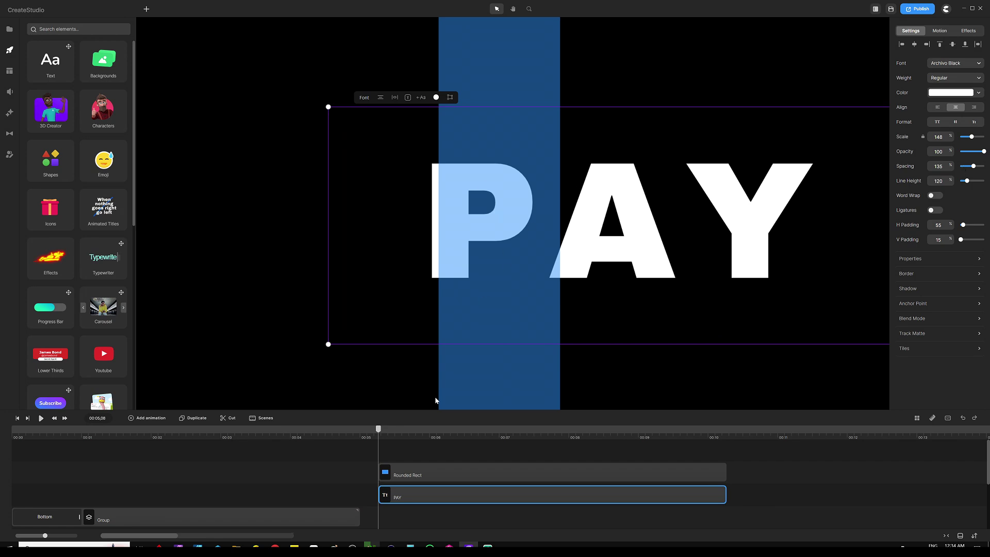
left_click(444, 460)
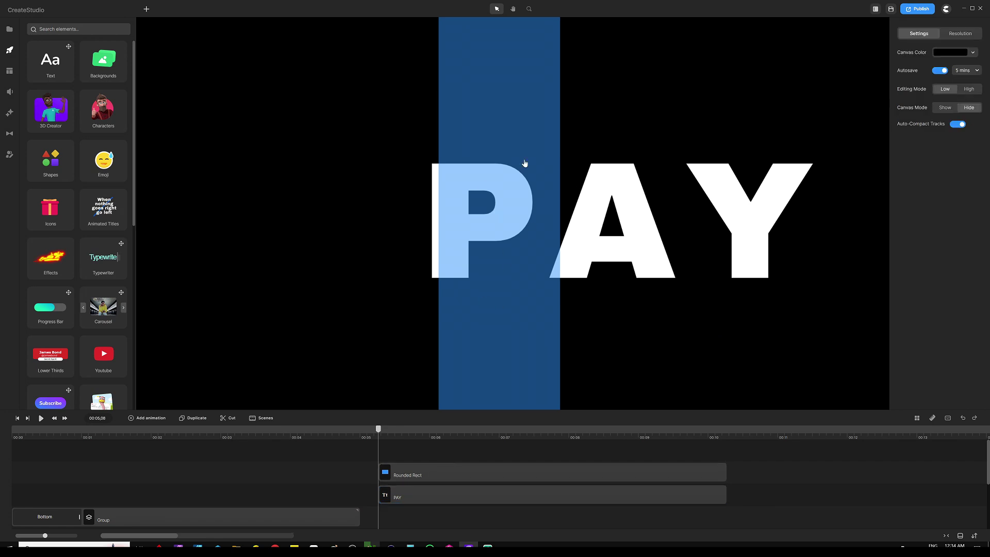
left_click_drag(533, 87, 499, 98)
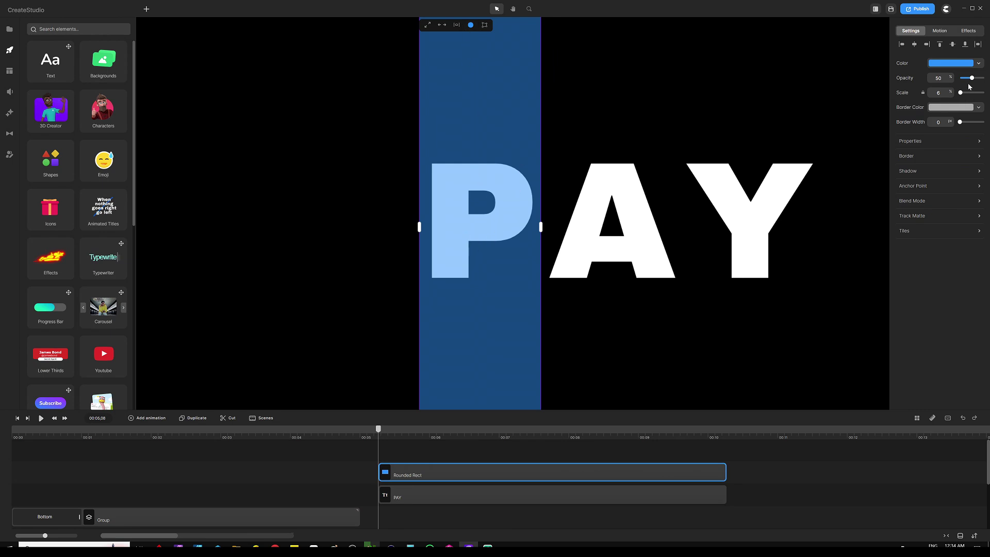
Make the blue strip fully opaque and duplicate it into a red strip covering A.
left_click_drag(970, 76, 984, 77)
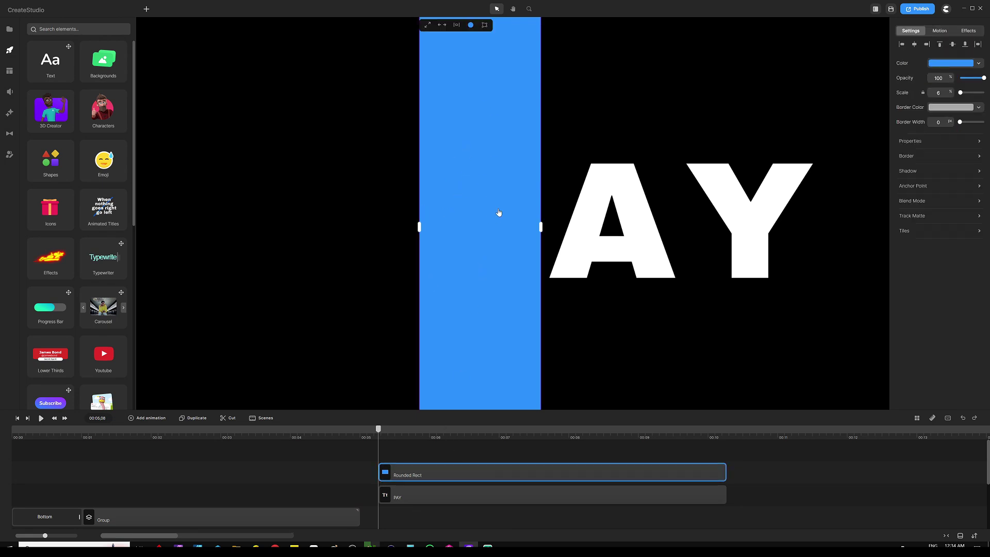
key("ctrl+d")
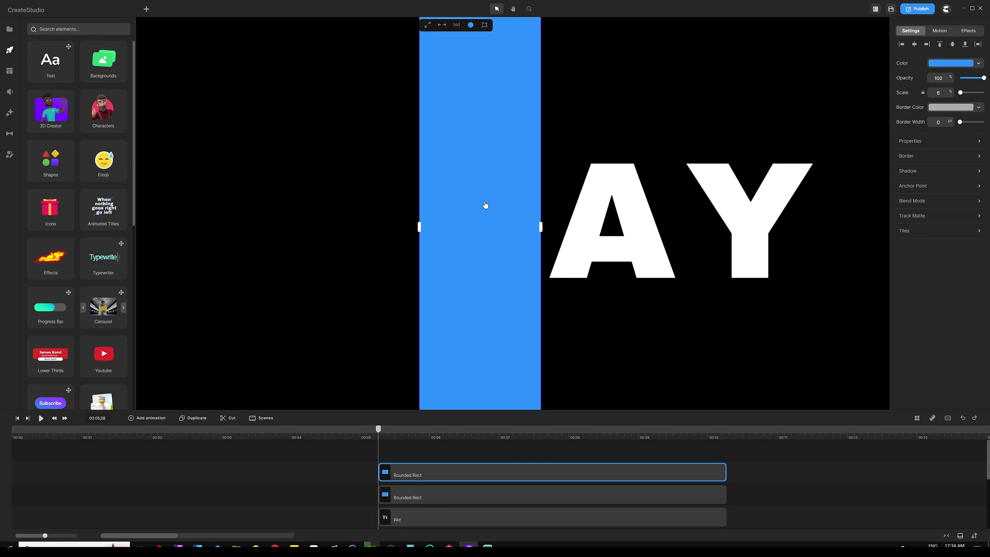
left_click_drag(493, 209, 615, 204)
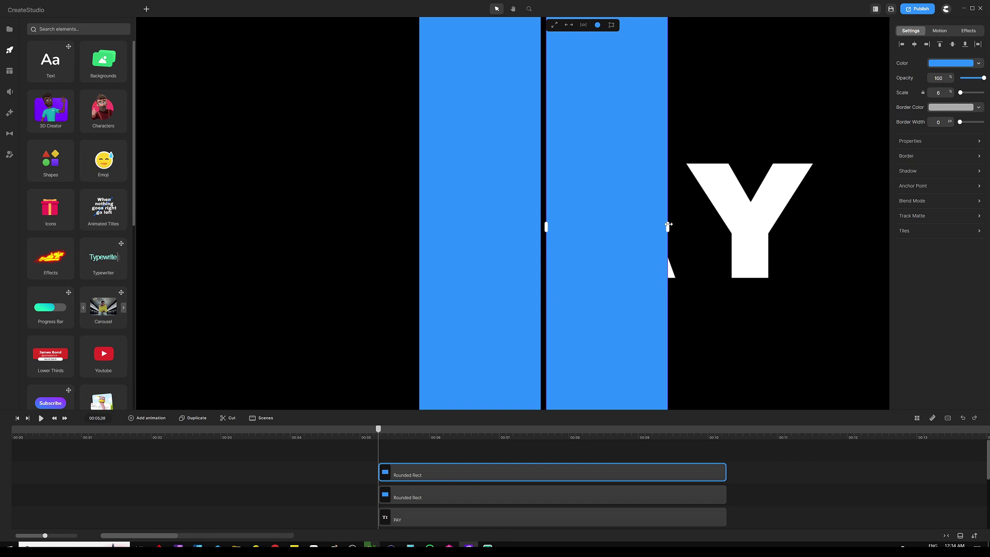
left_click_drag(668, 225, 680, 225)
left_click(935, 64)
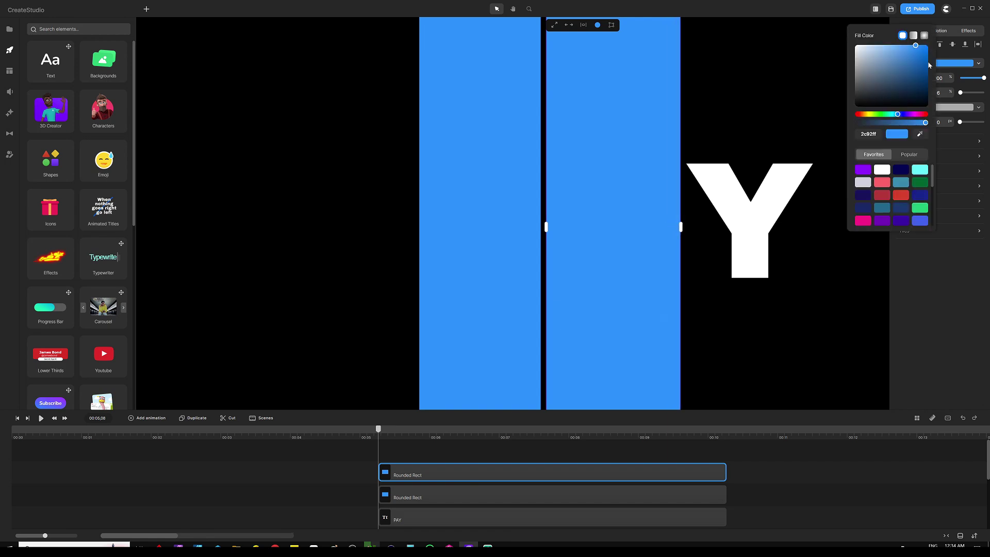
left_click(925, 114)
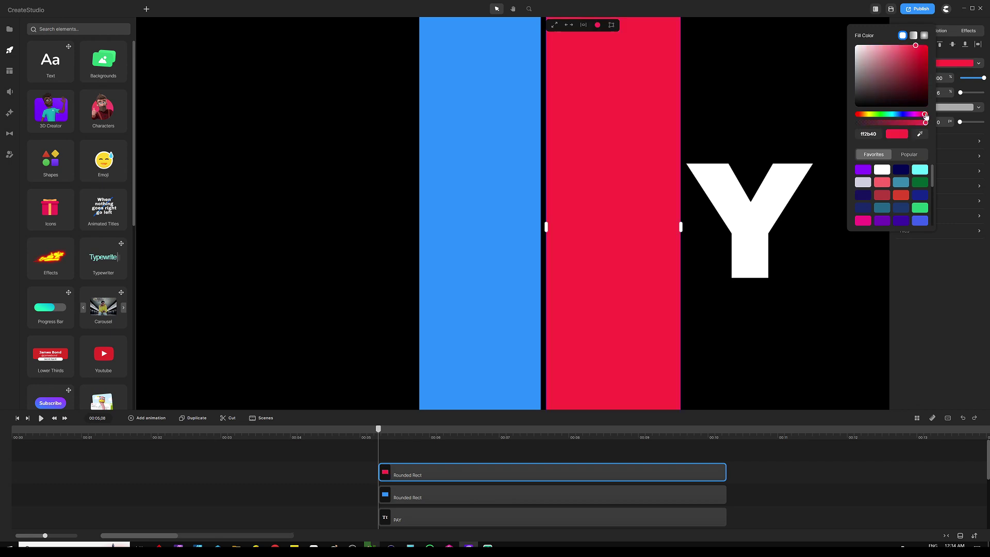
left_click(655, 274)
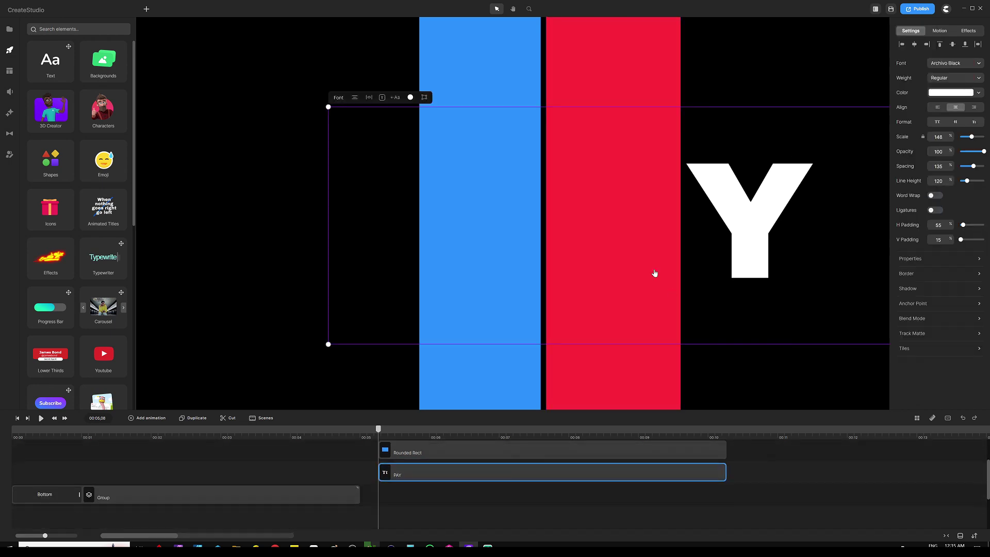
Duplicate the red strip over Y, widen it slightly and recolour it green (25c776).
left_click(640, 393)
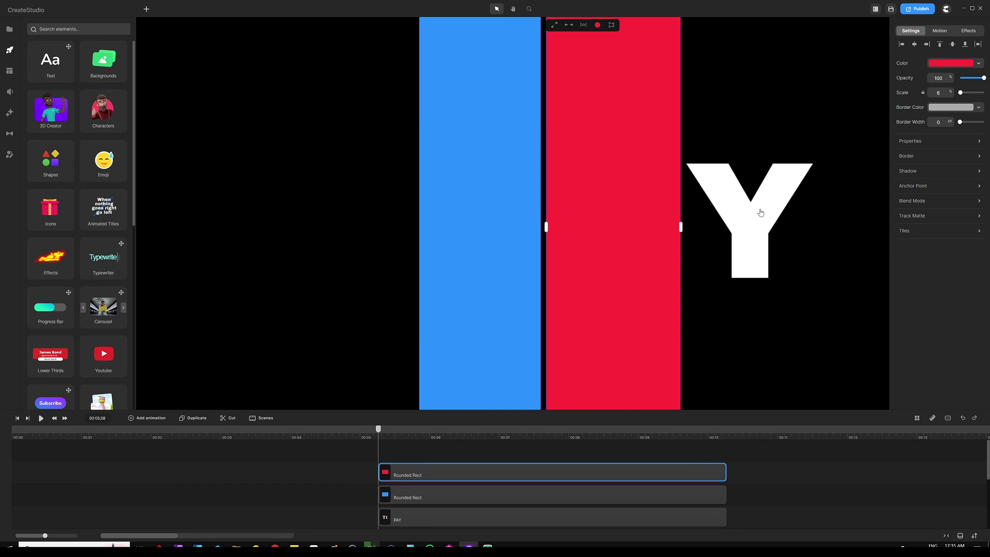
key("ctrl+d")
left_click_drag(623, 203, 762, 196)
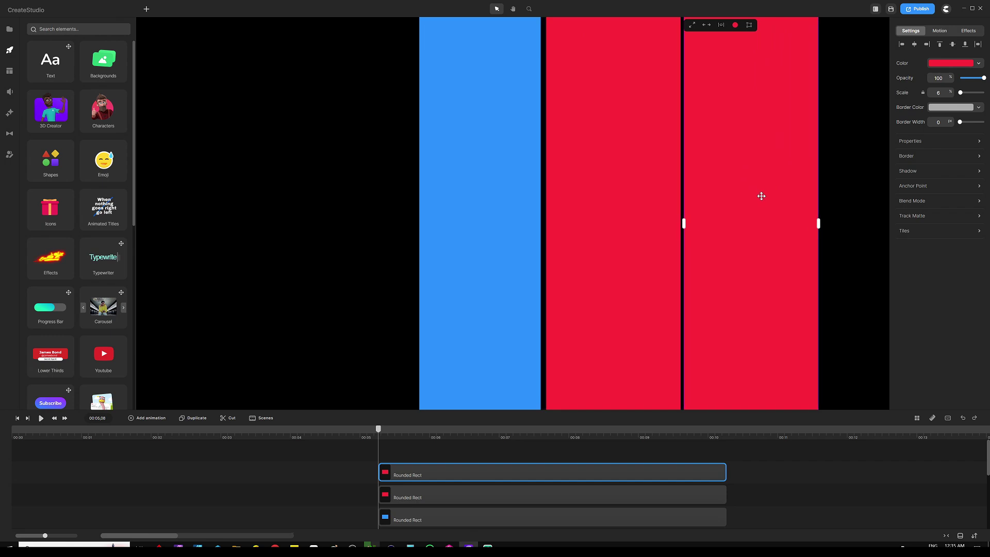
left_click_drag(819, 223, 825, 223)
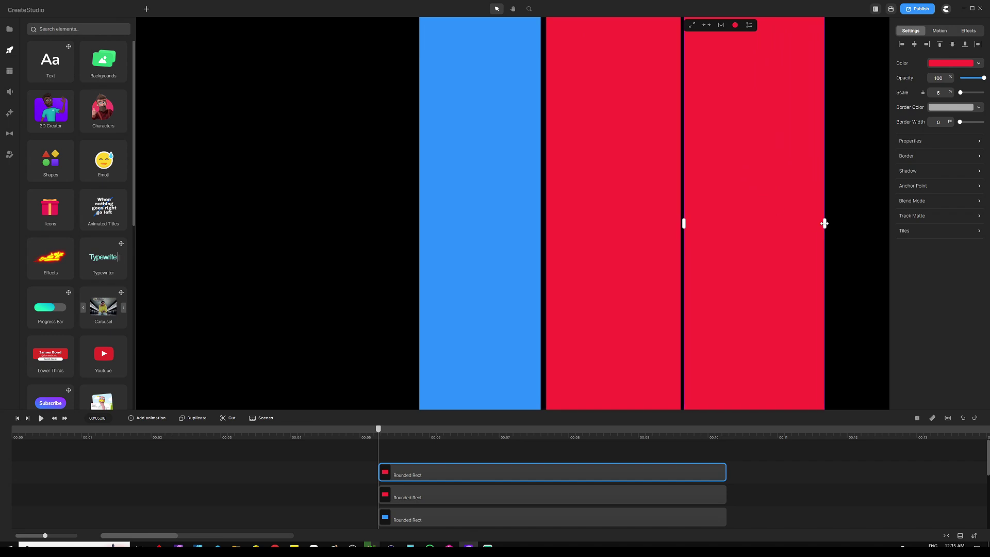
left_click(952, 63)
left_click(935, 207)
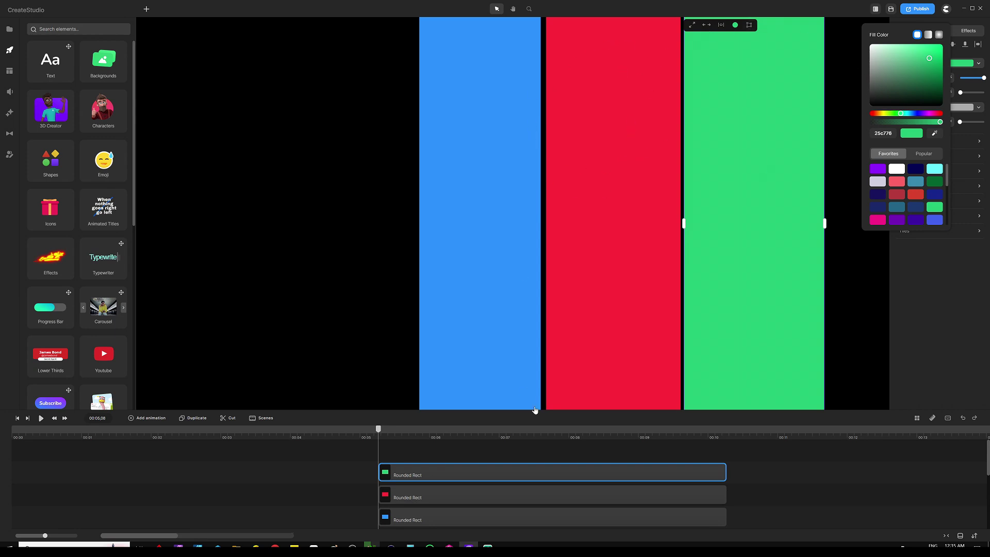
left_click(470, 454)
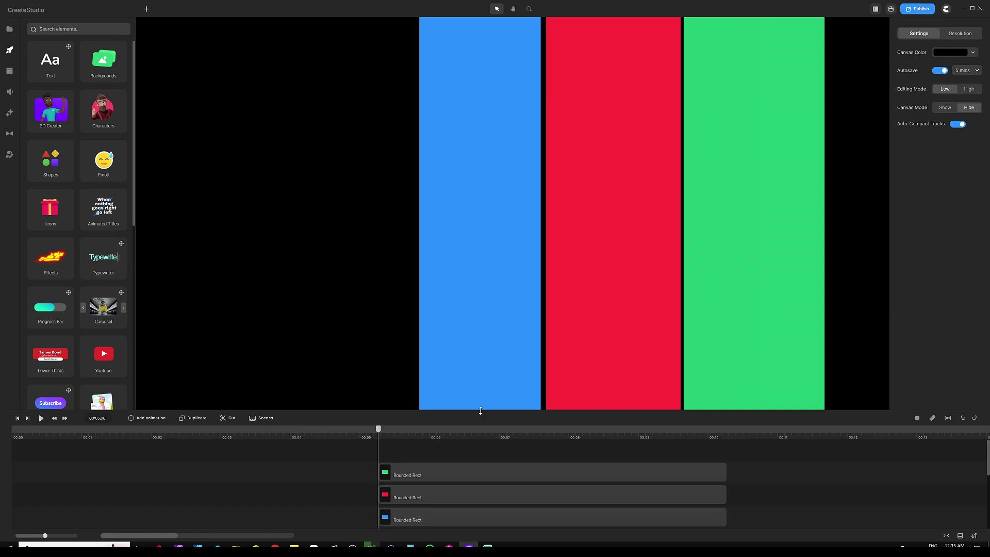
Group the three Rounded Rect tracks into one group.
left_click_drag(480, 411, 473, 335)
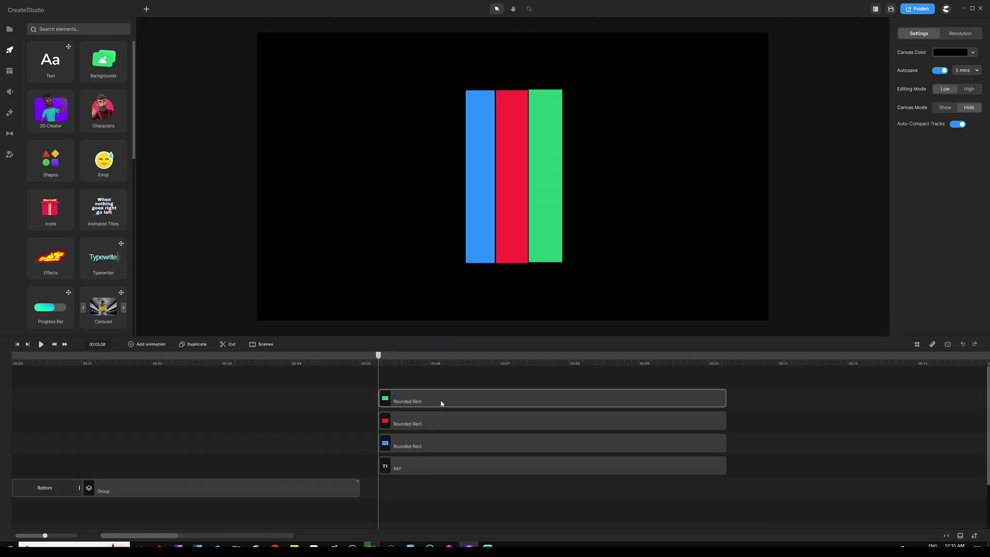
left_click_drag(431, 383, 401, 444)
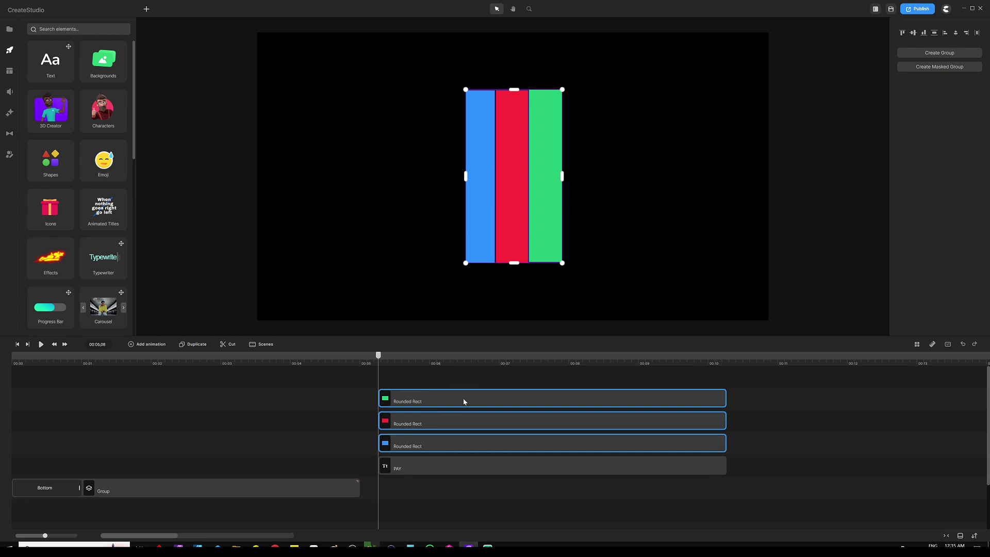
right_click(465, 446)
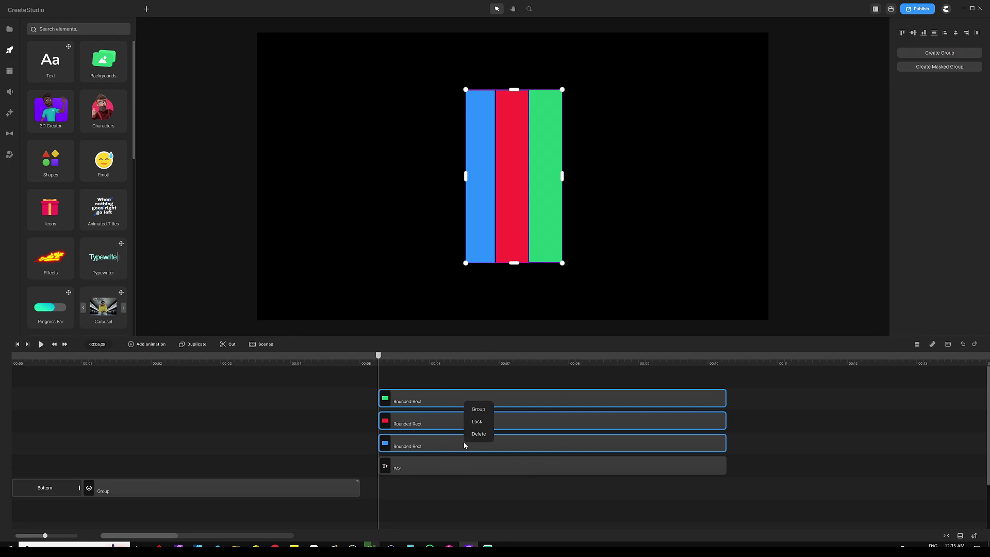
left_click(477, 409)
Move the PAY text above the group and create a Masked Group from both.
left_click(436, 418)
left_click_drag(435, 419, 438, 388)
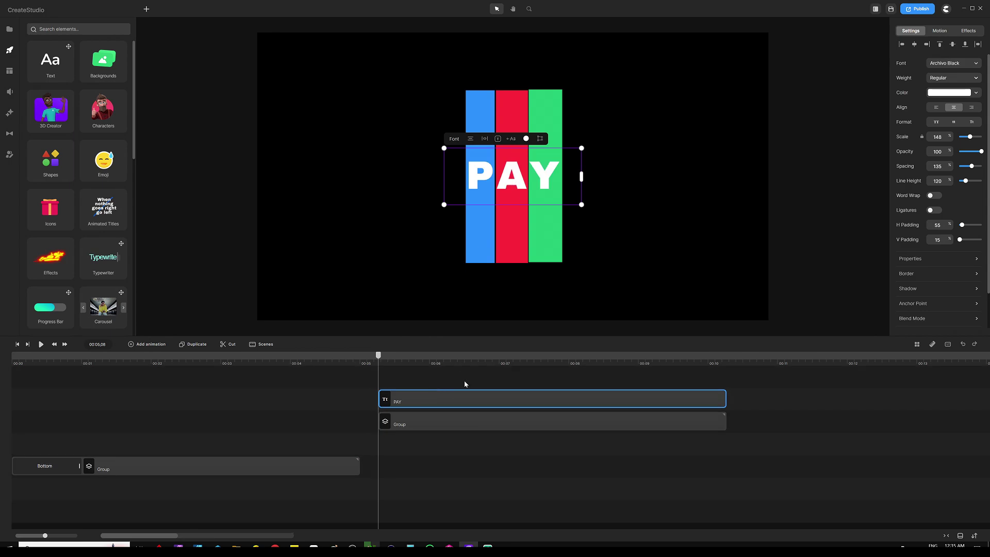
left_click(437, 374)
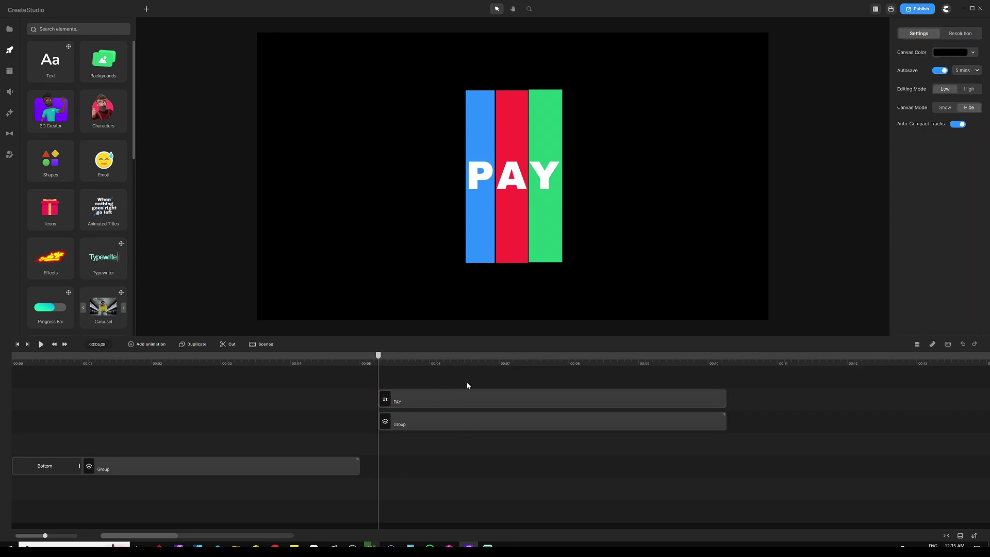
left_click(456, 398)
left_click(413, 420, "shift")
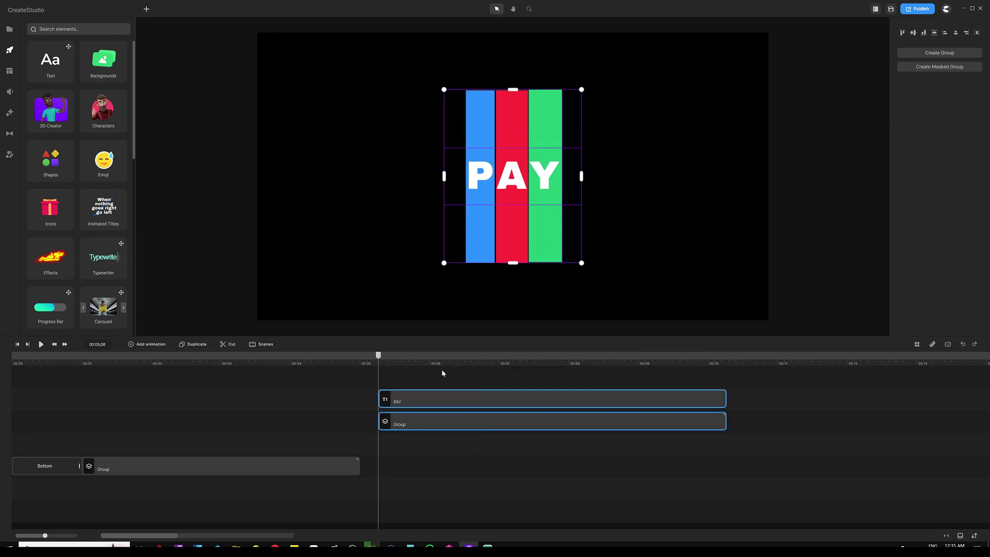
right_click(441, 425)
left_click(474, 378)
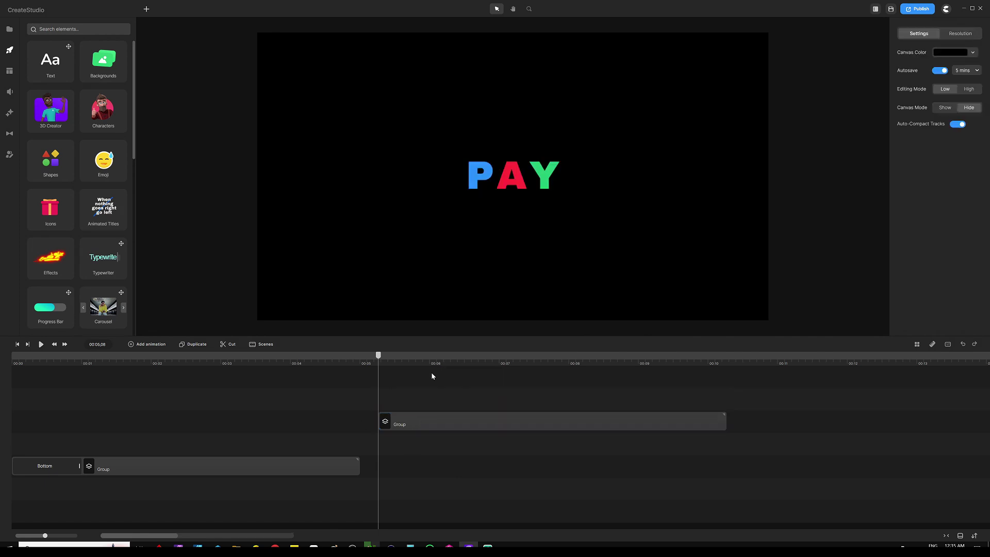
Give the masked PAY group a Right position entrance animated letter by letter.
left_click(526, 192)
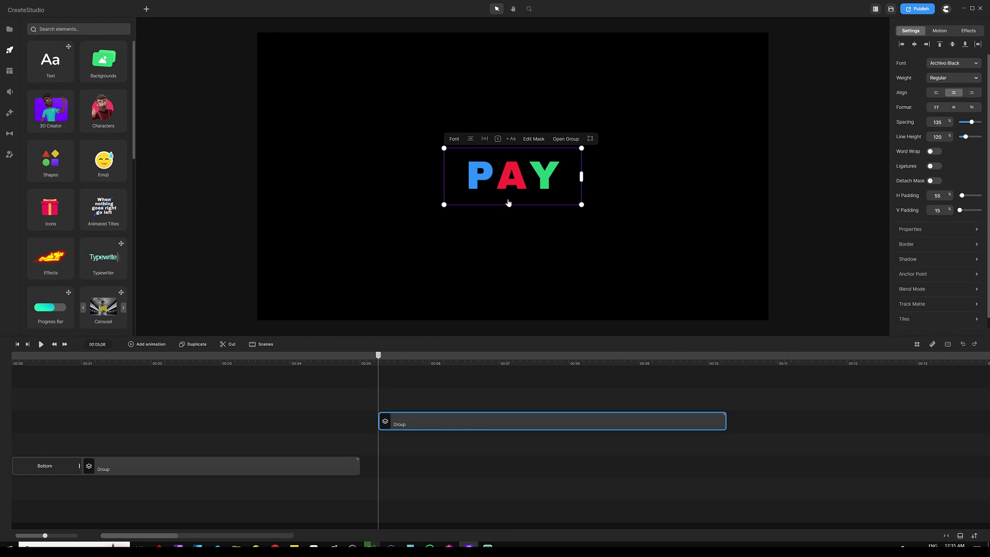
left_click(940, 31)
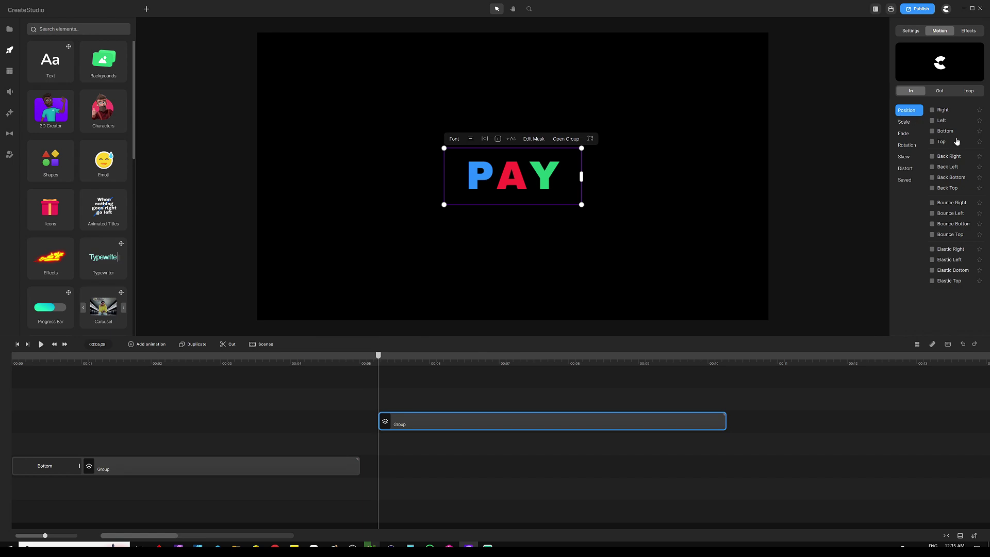
left_click(932, 110)
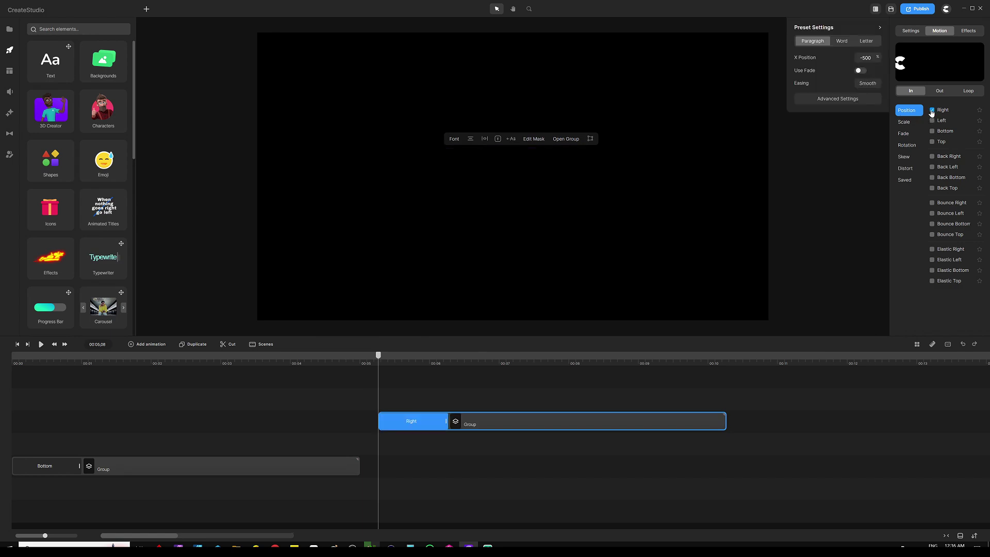
left_click(867, 40)
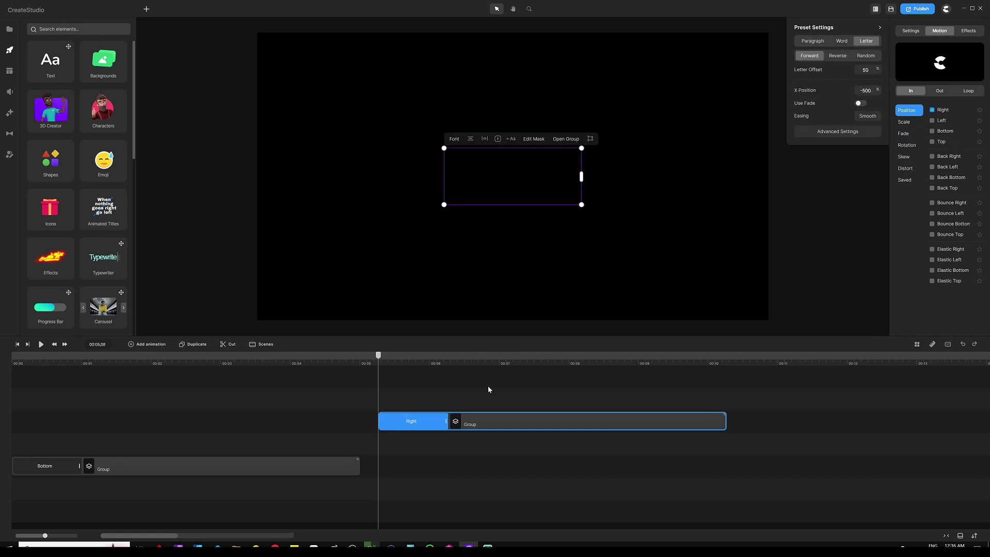
Preview the Right entrance, then switch it to word-by-word mode.
key("space")
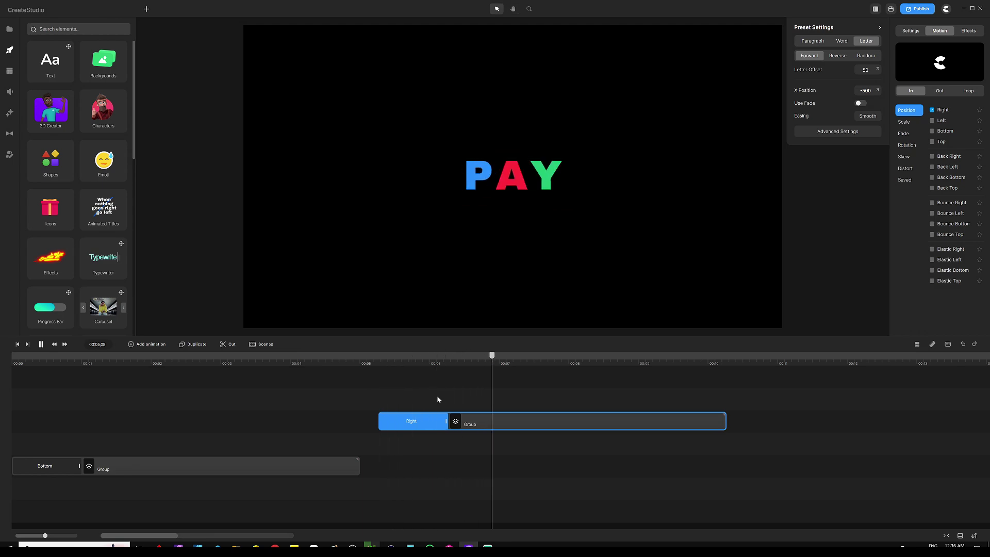
key("space")
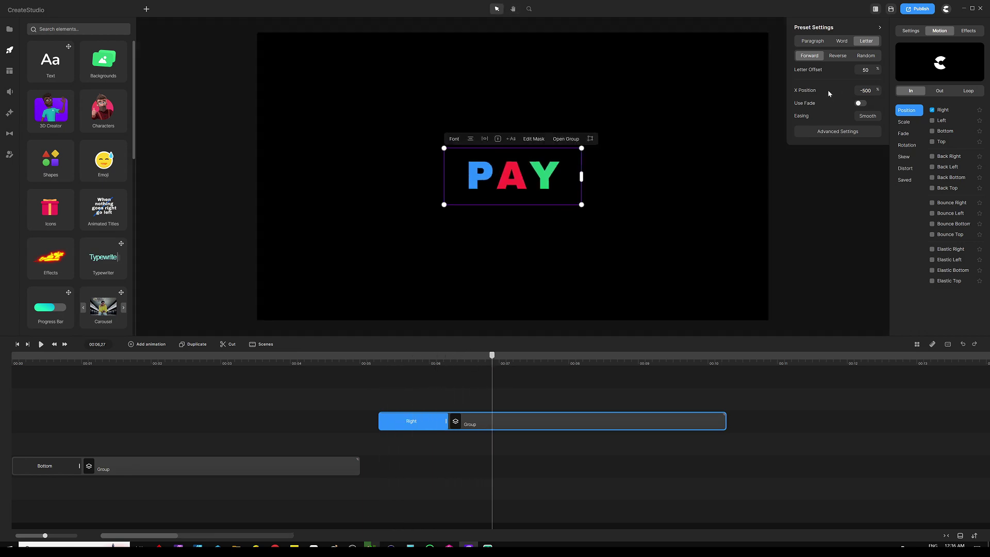
left_click_drag(491, 355, 436, 372)
left_click(431, 421)
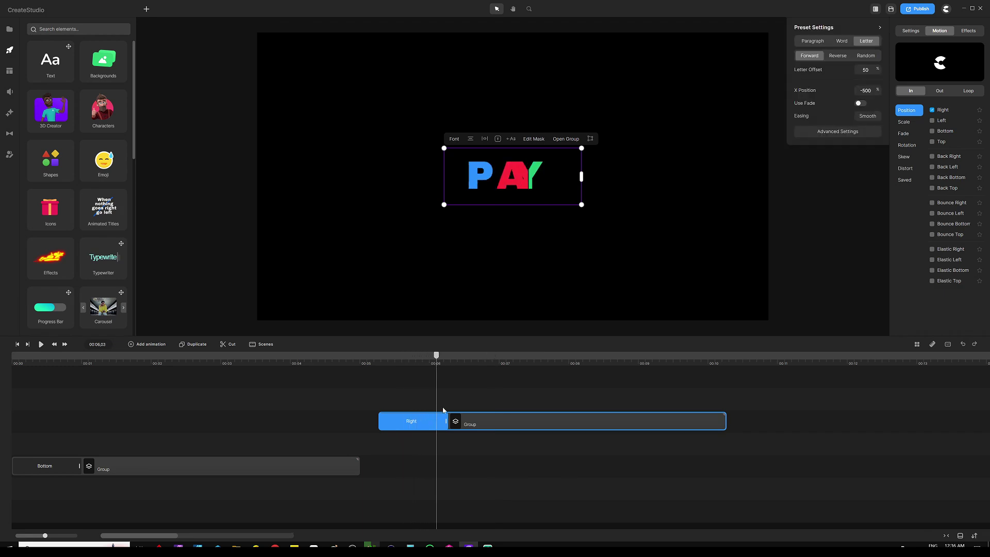
left_click(837, 43)
Switch the entrance to Paragraph mode and preview it from the start.
left_click(813, 42)
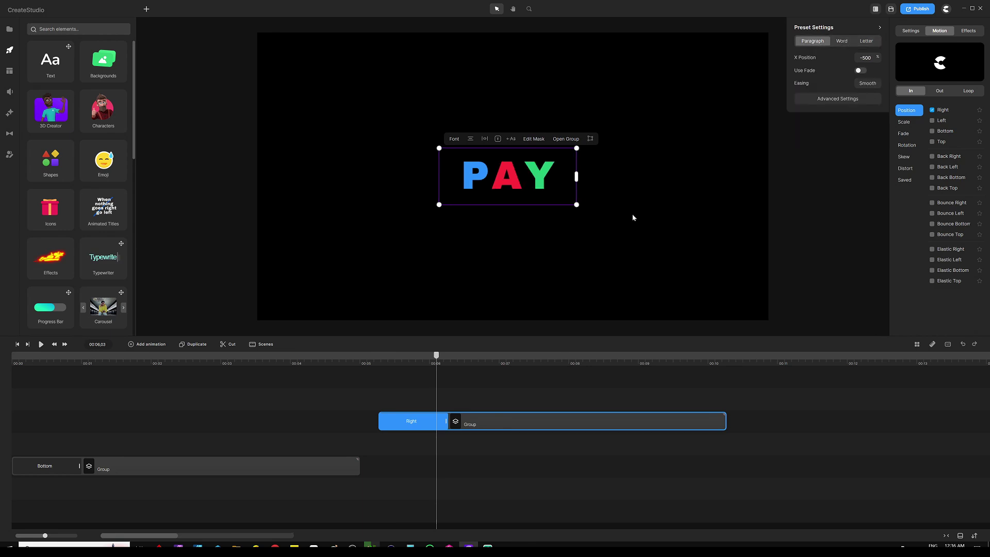
left_click(379, 361)
key("space")
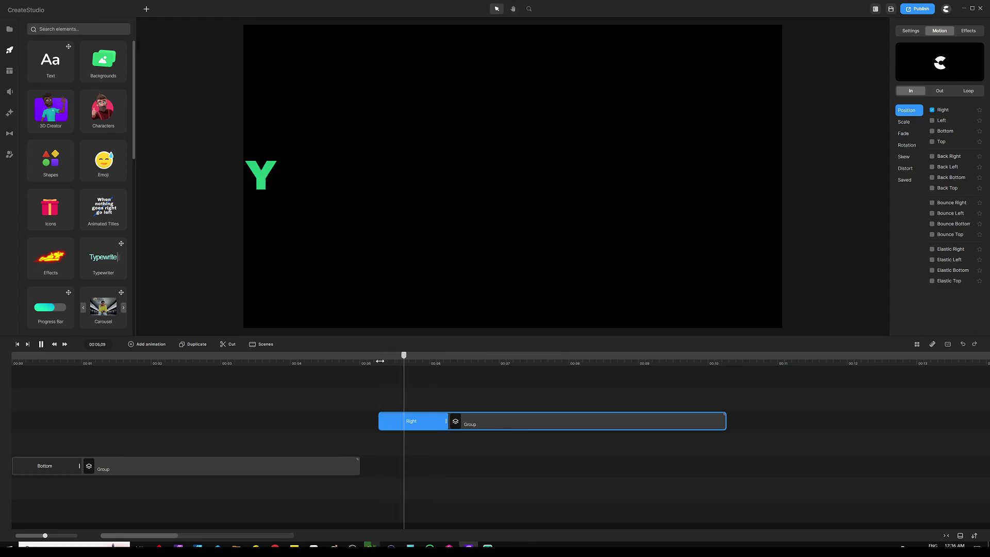
key("space")
Change the entrance to Top, letter by letter, and preview it from the start.
left_click(425, 421)
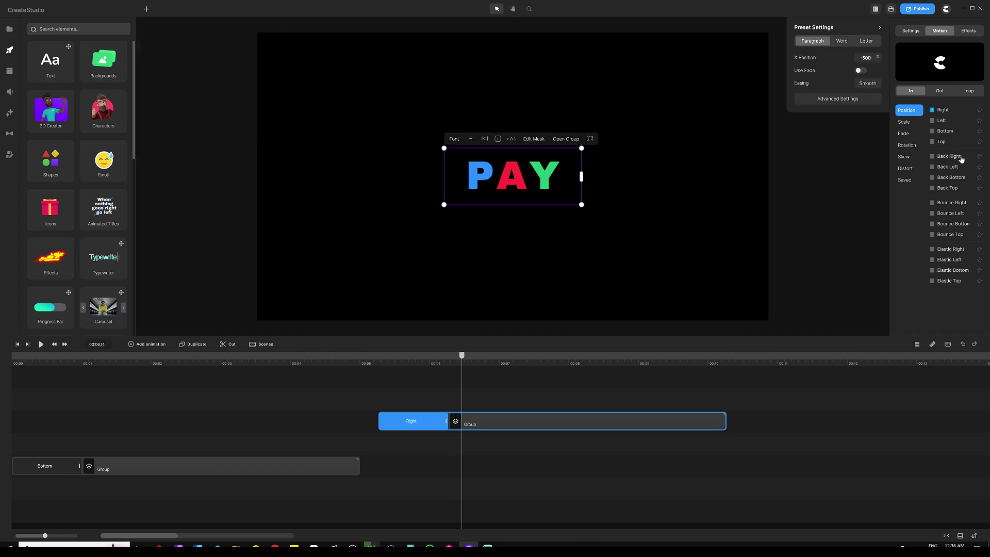
left_click(937, 144)
left_click(868, 41)
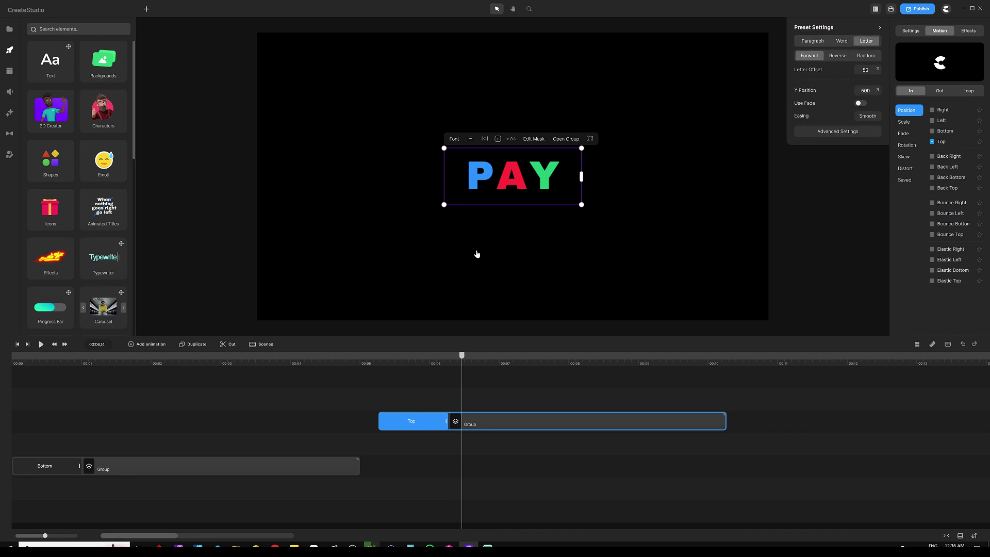
left_click(377, 363)
key("space")
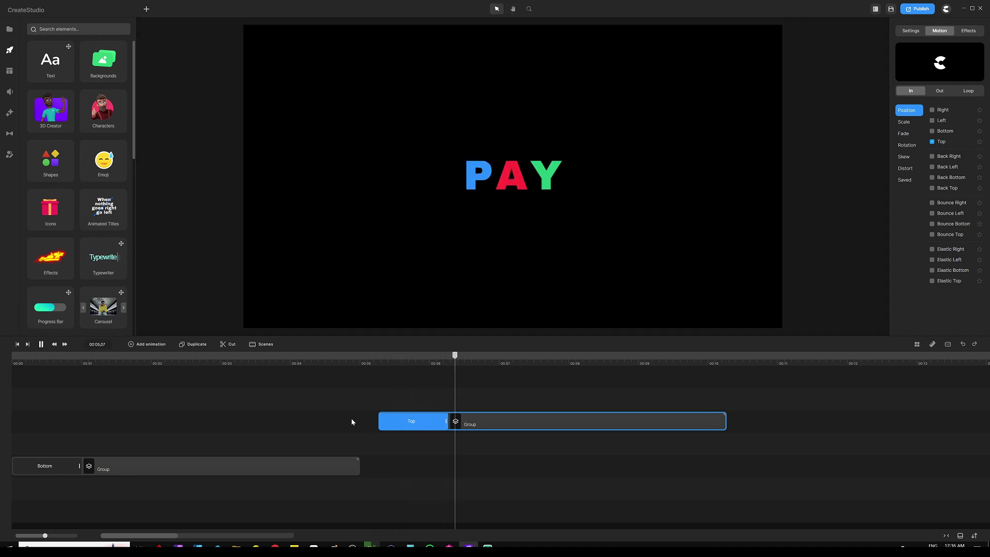
left_click(515, 160)
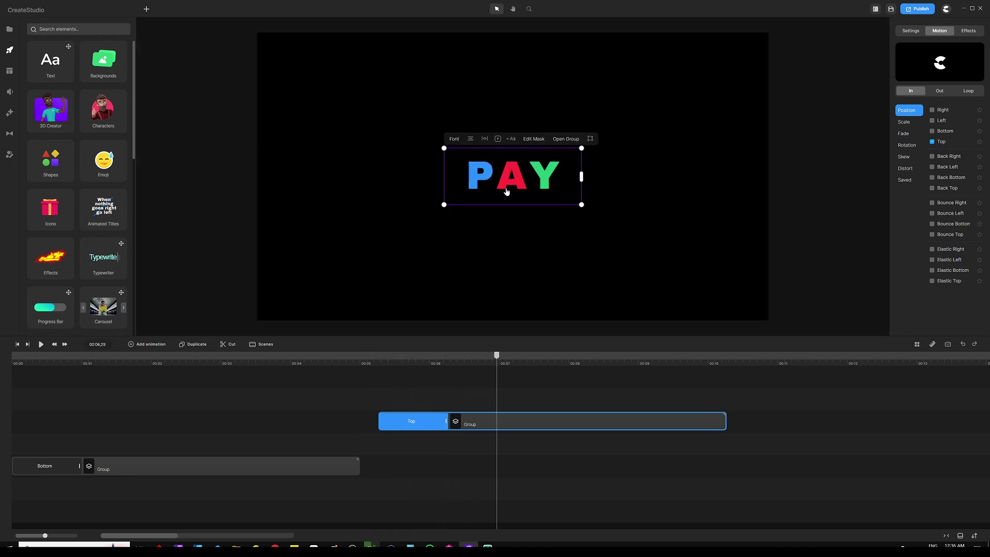
Set the entrance to Bottom, letter by letter, and play the preview from the start.
left_click(416, 423)
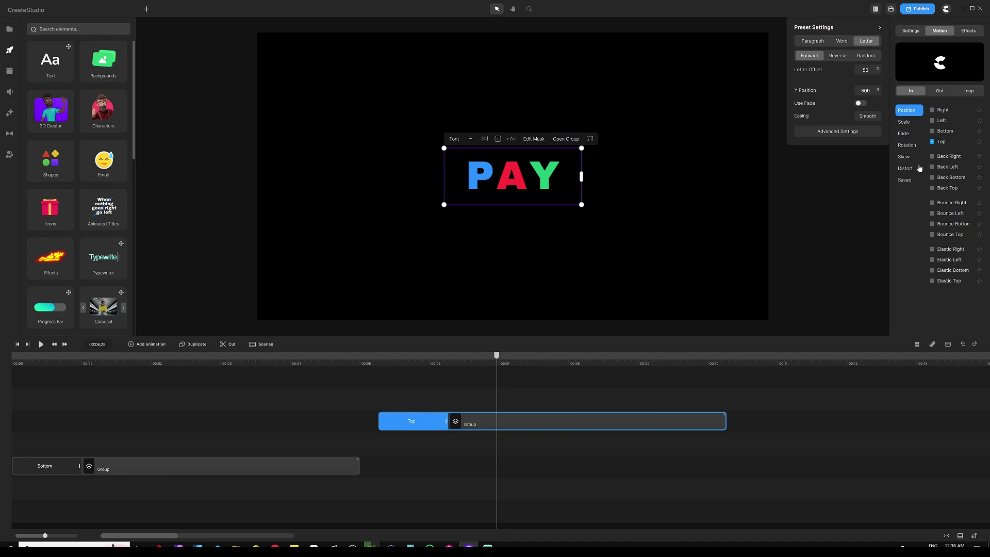
left_click(931, 131)
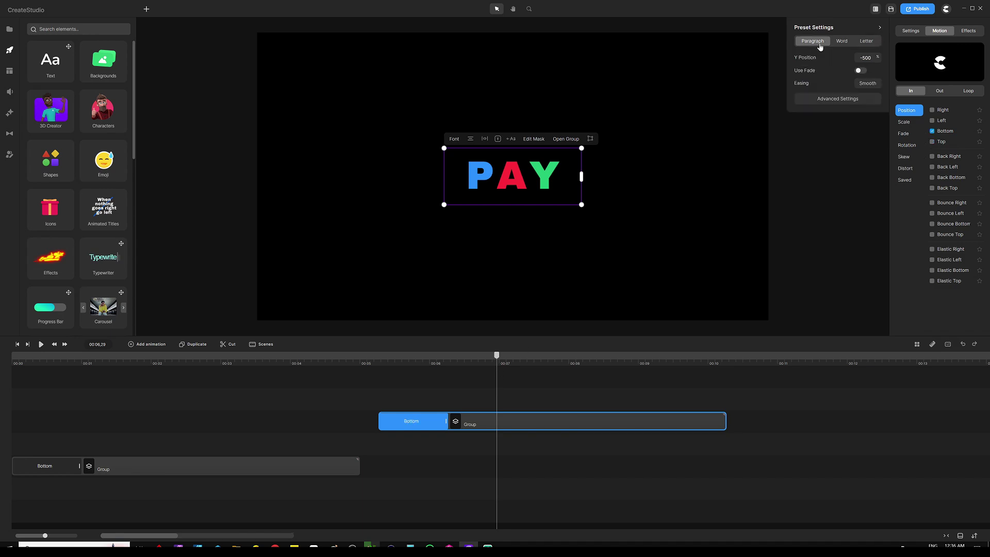
left_click(871, 42)
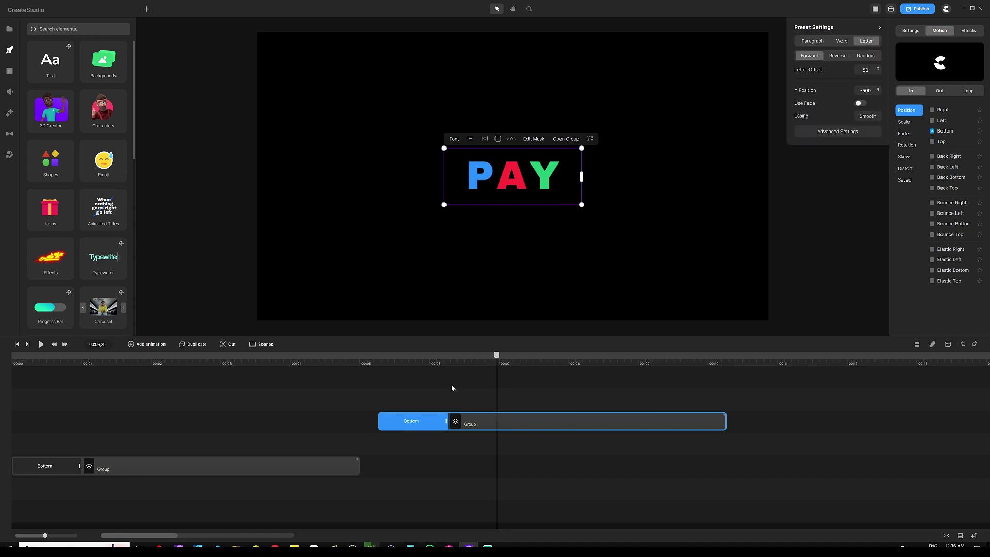
left_click(378, 362)
key("space")
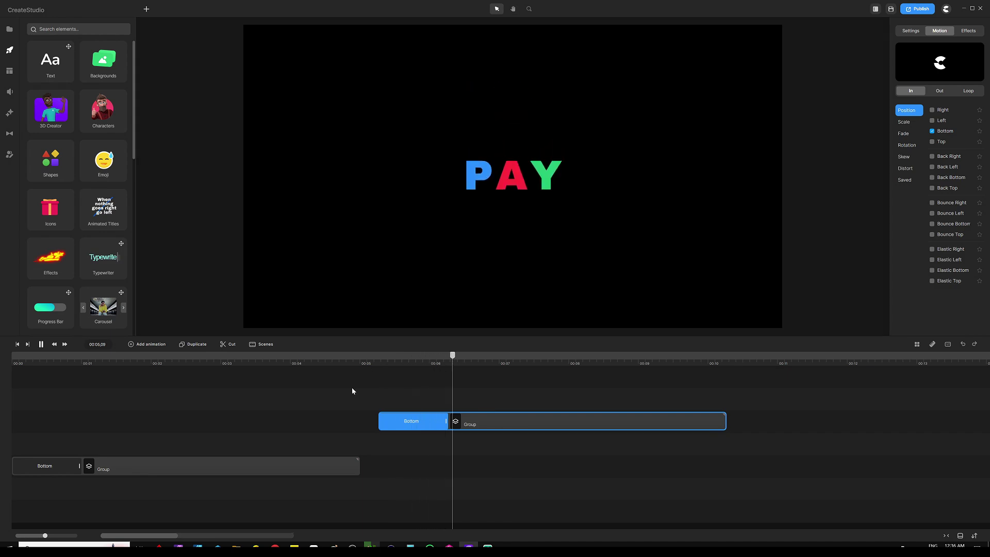
key("space")
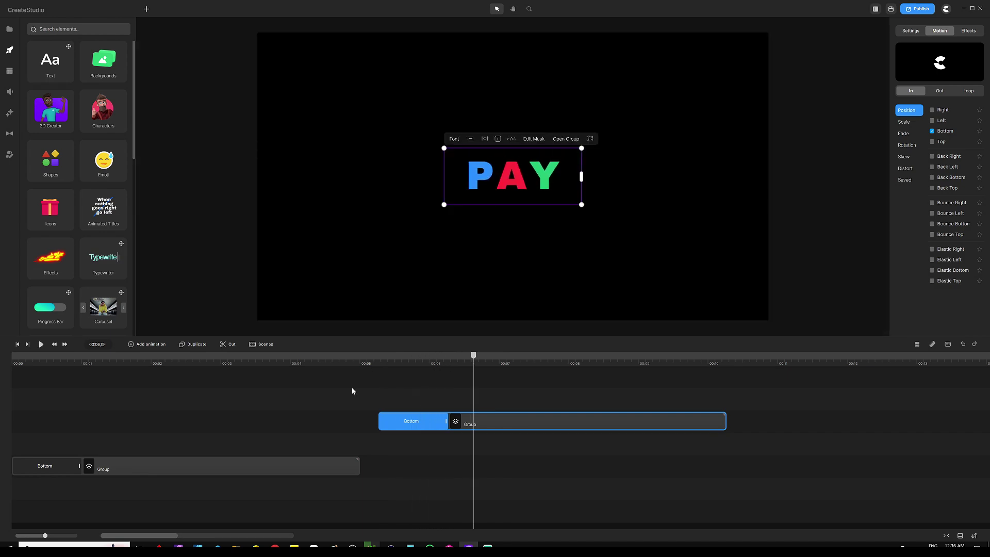